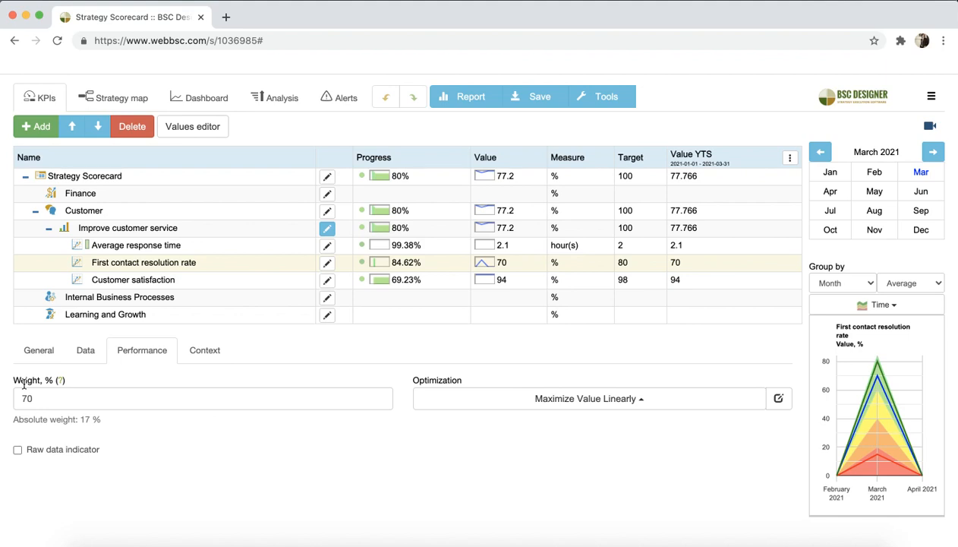
Compare the performance settings of the Improve customer service goal and its Average response time, First contact resolution rate and Customer satisfaction indicators
click(237, 232)
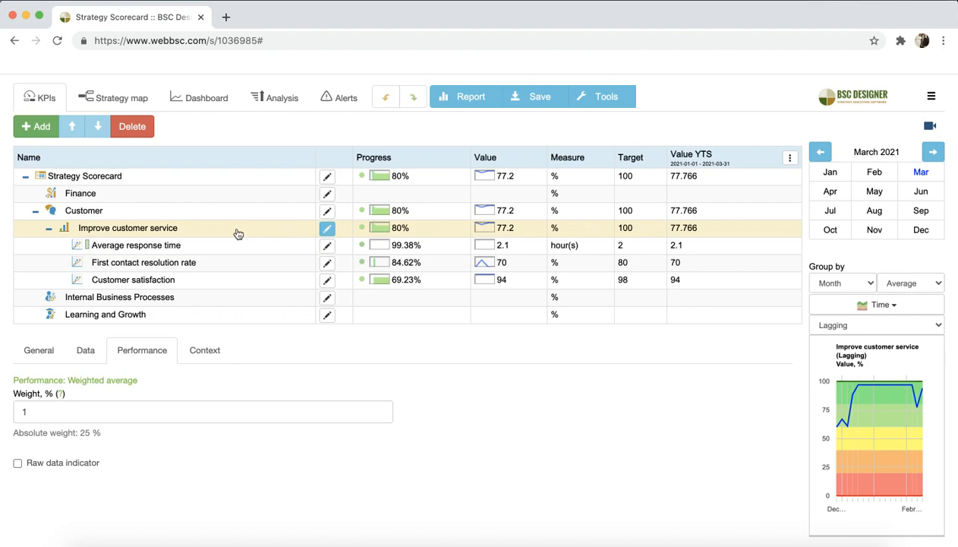
click(194, 262)
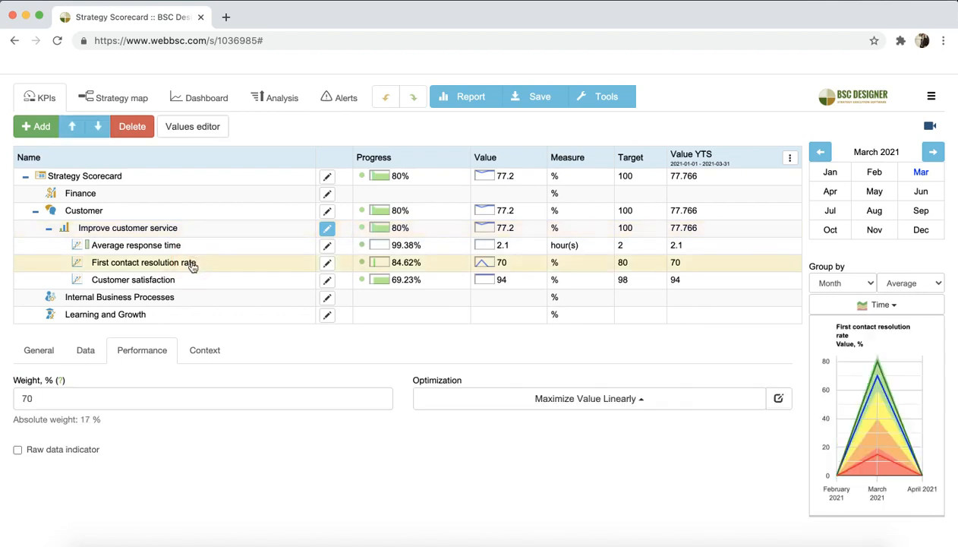
click(188, 280)
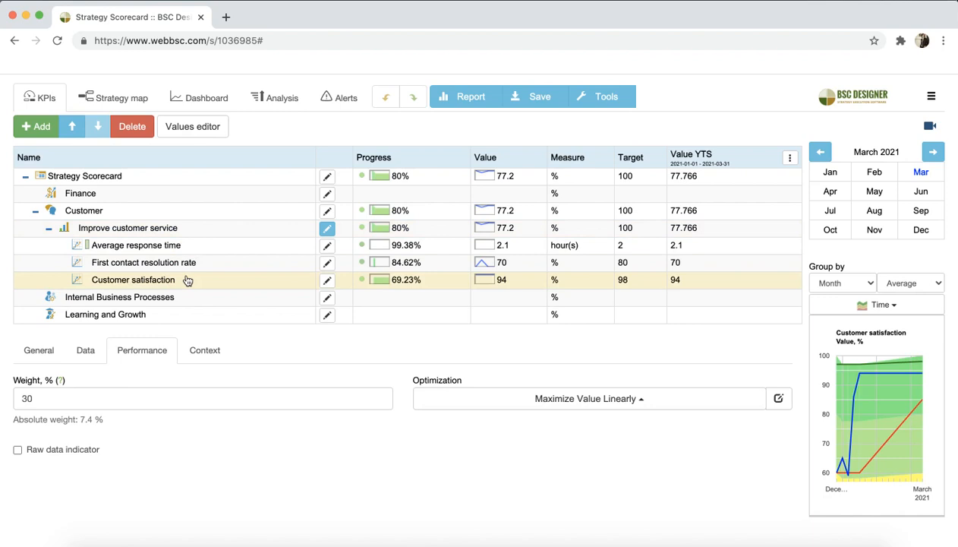
click(193, 250)
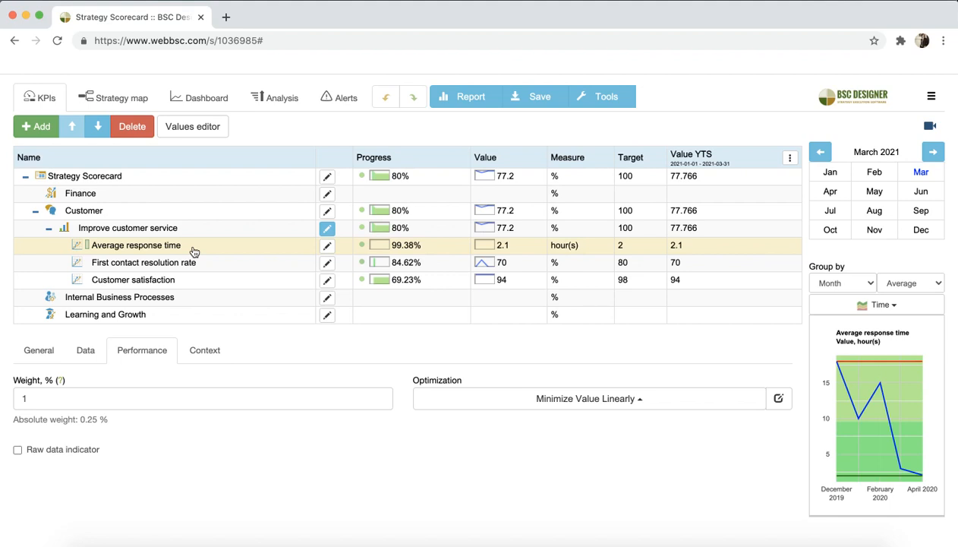
click(183, 247)
click(179, 283)
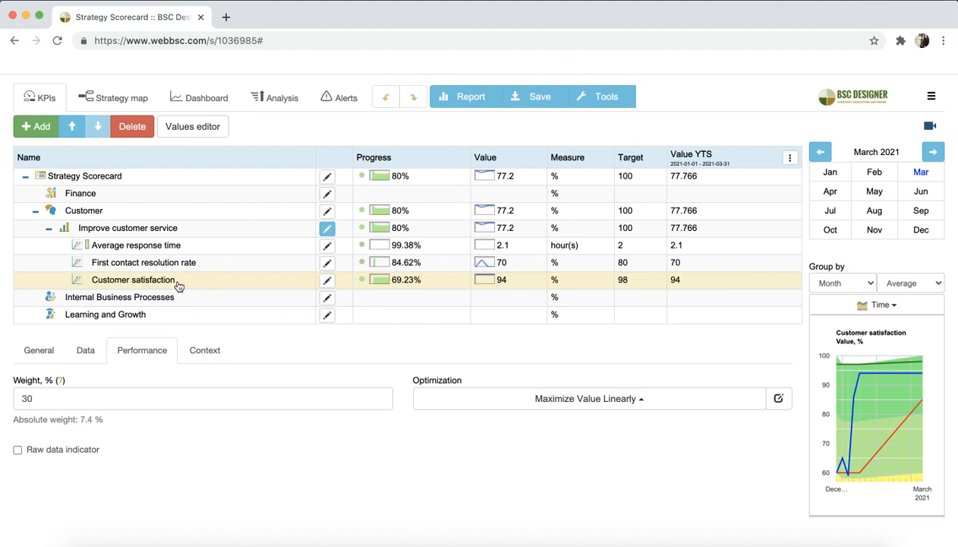
click(192, 266)
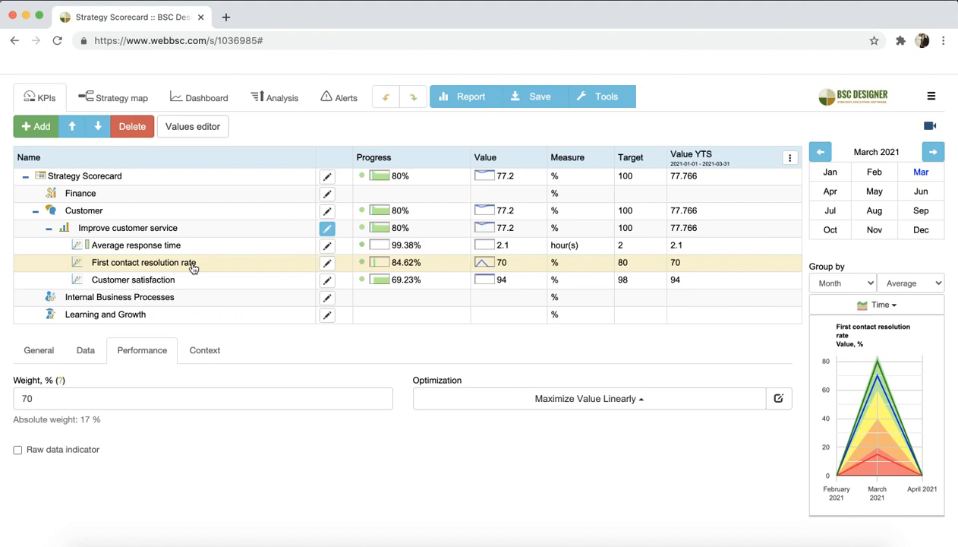
click(196, 230)
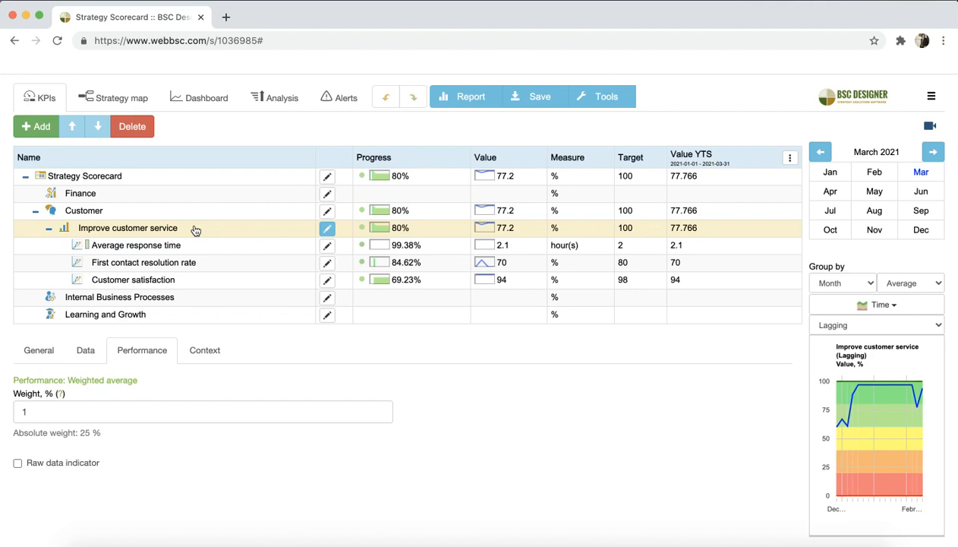
Review the weights of Average response time, Customer satisfaction and First contact resolution rate within the goal
click(133, 251)
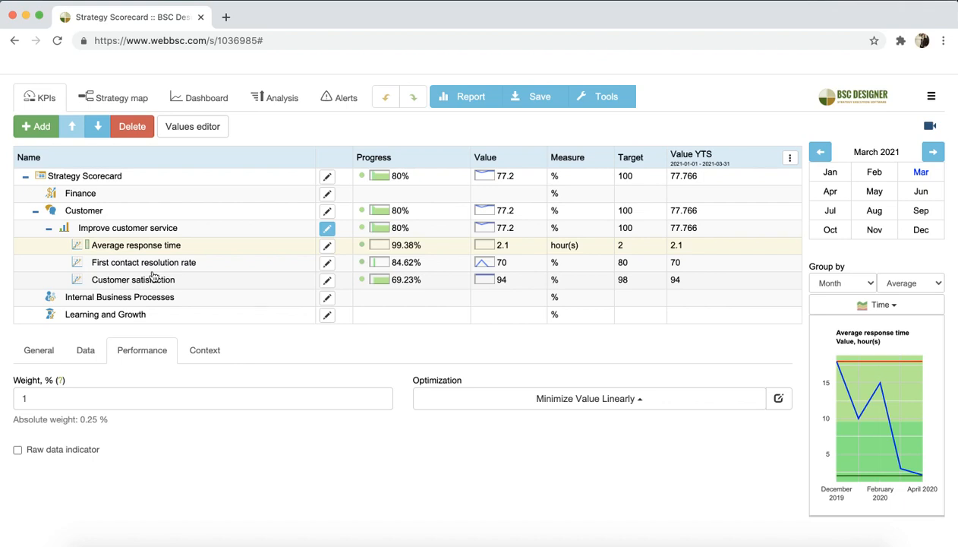
click(163, 281)
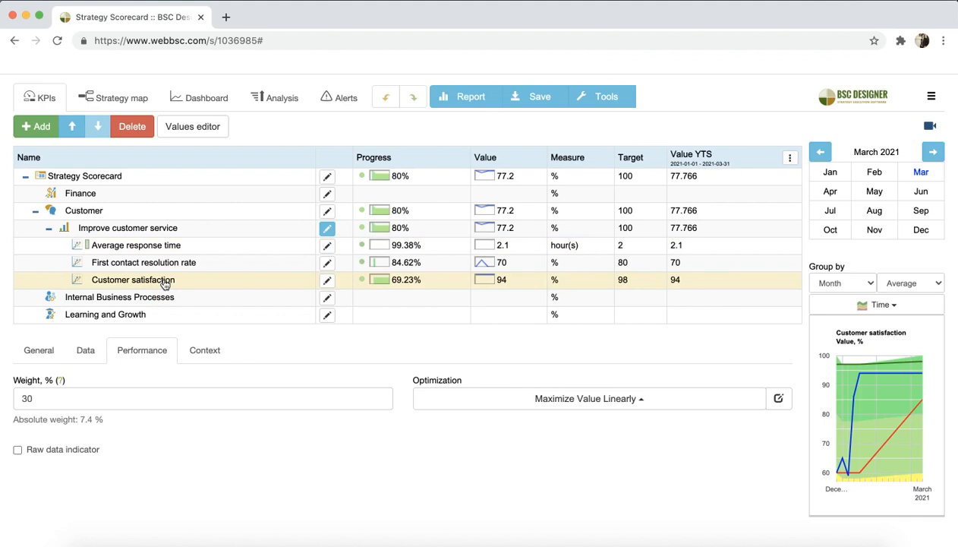
click(179, 266)
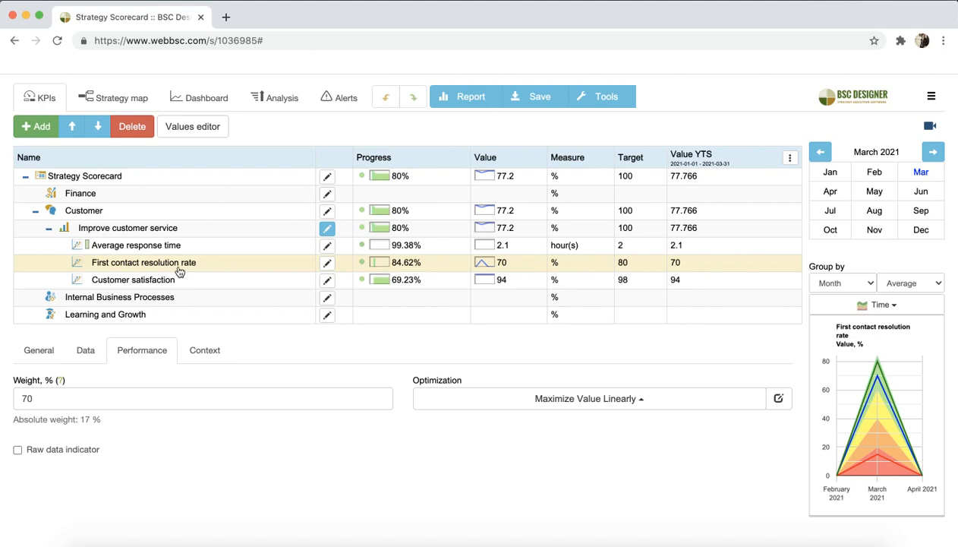
drag(46, 399, 21, 398)
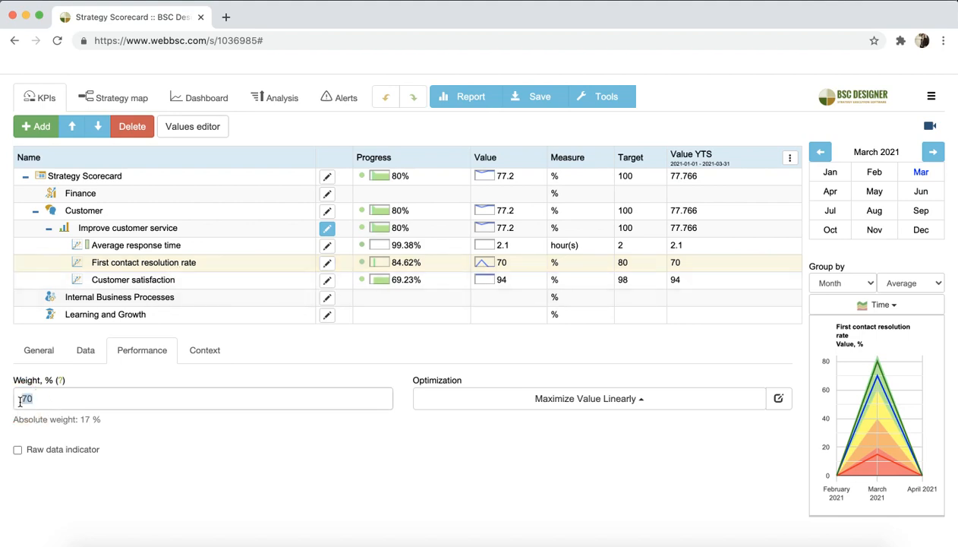
text(30)
click(111, 279)
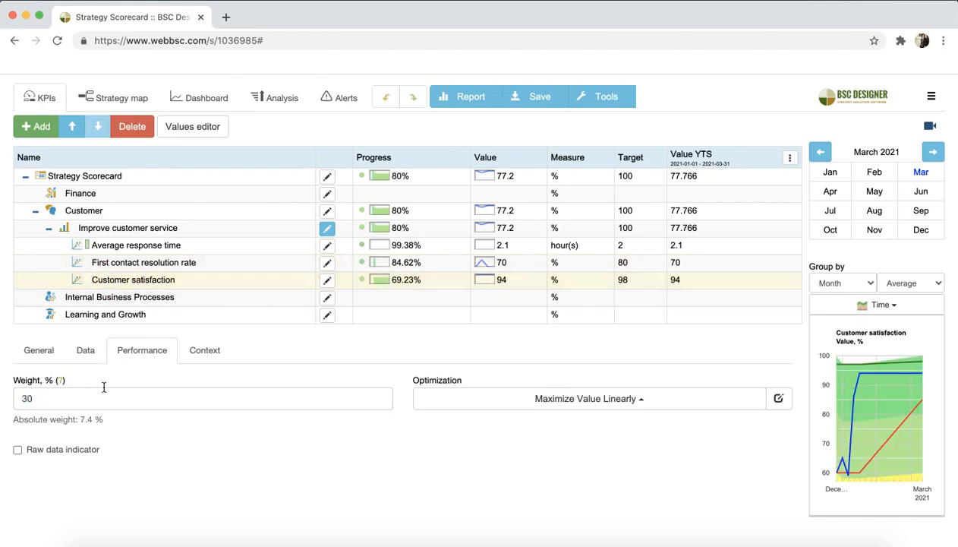
drag(85, 397, 6, 398)
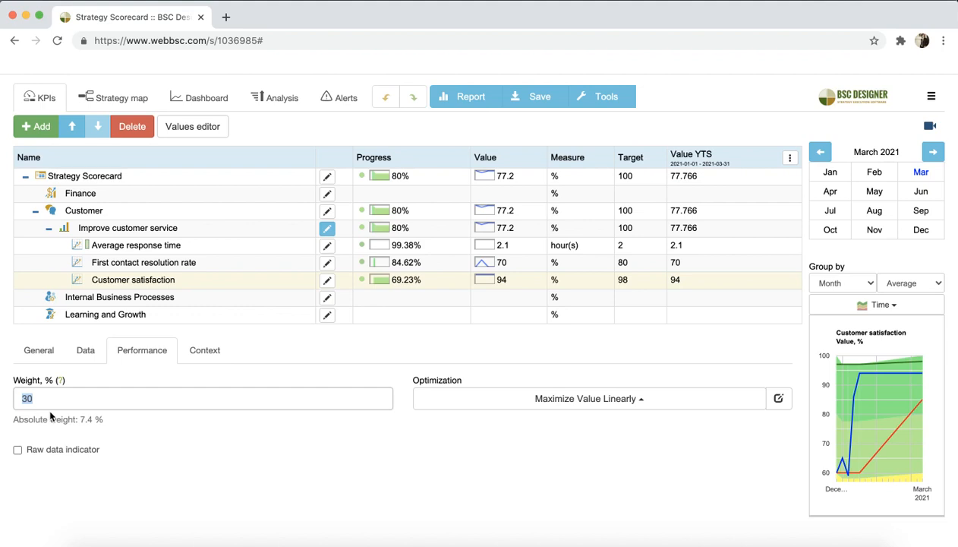
View the performance calculation options for the Improve customer service goal and close the list without changing the selection
click(109, 230)
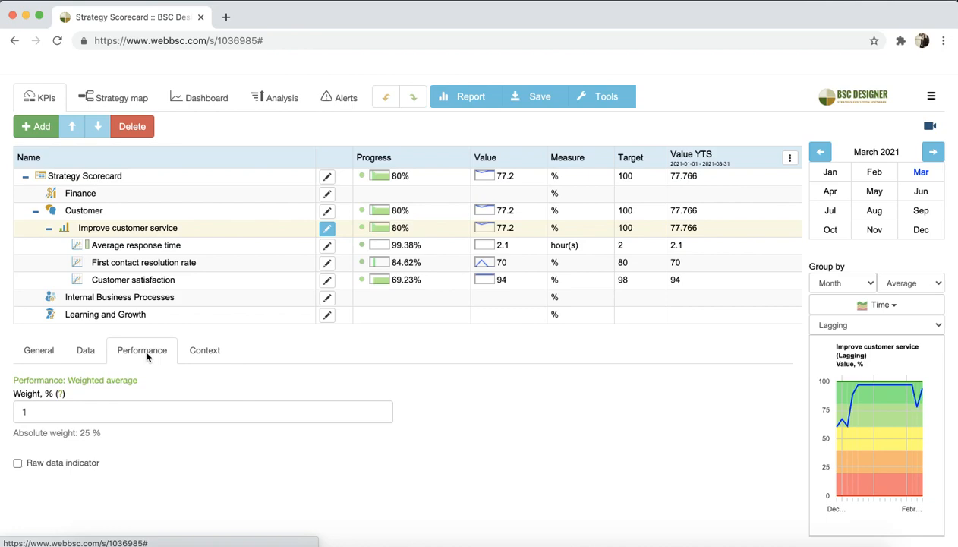
click(98, 379)
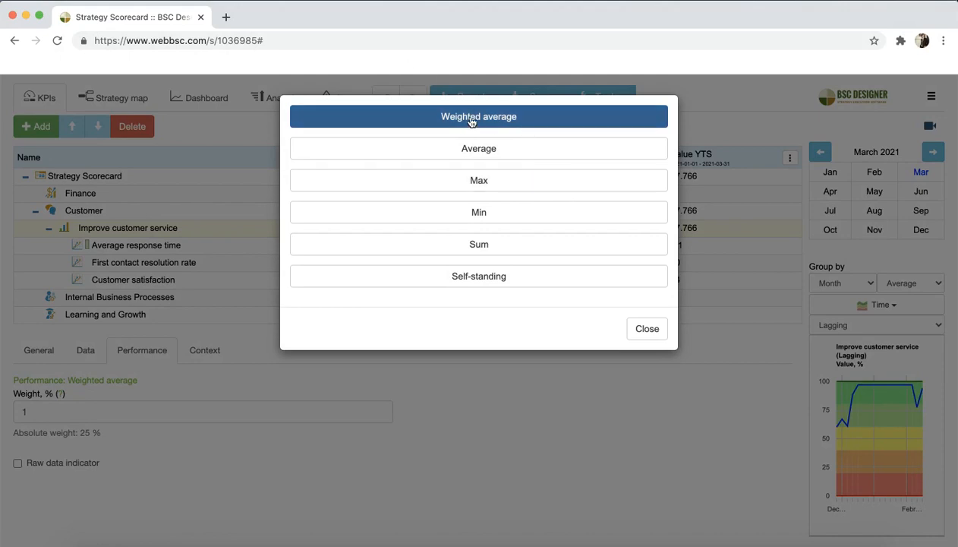
click(636, 330)
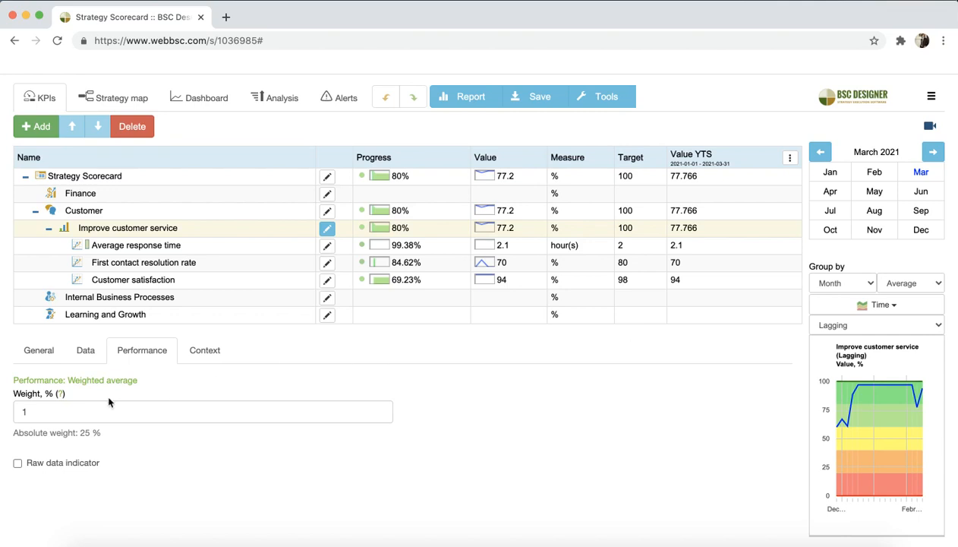
Examine the weight of First contact resolution rate, and both the weight and absolute weight of Customer satisfaction
click(135, 261)
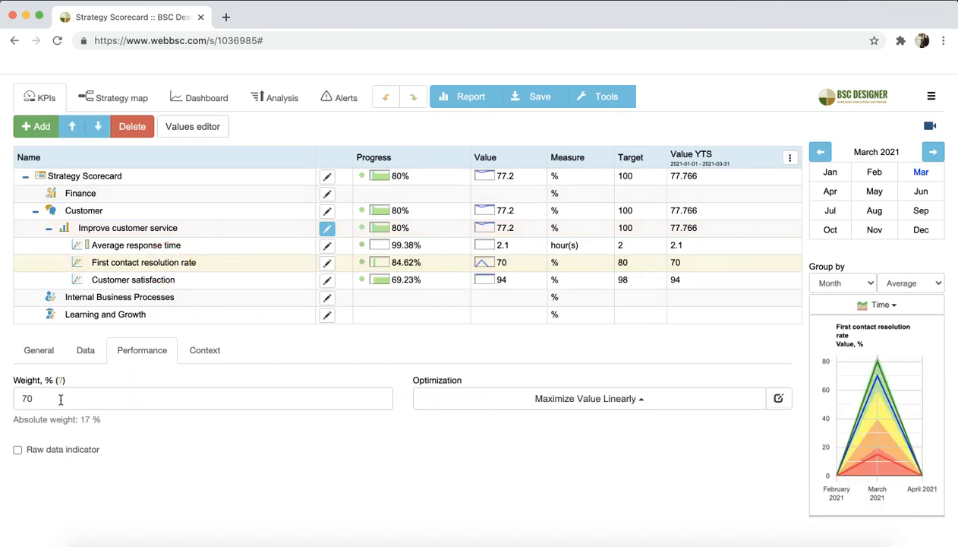
click(30, 399)
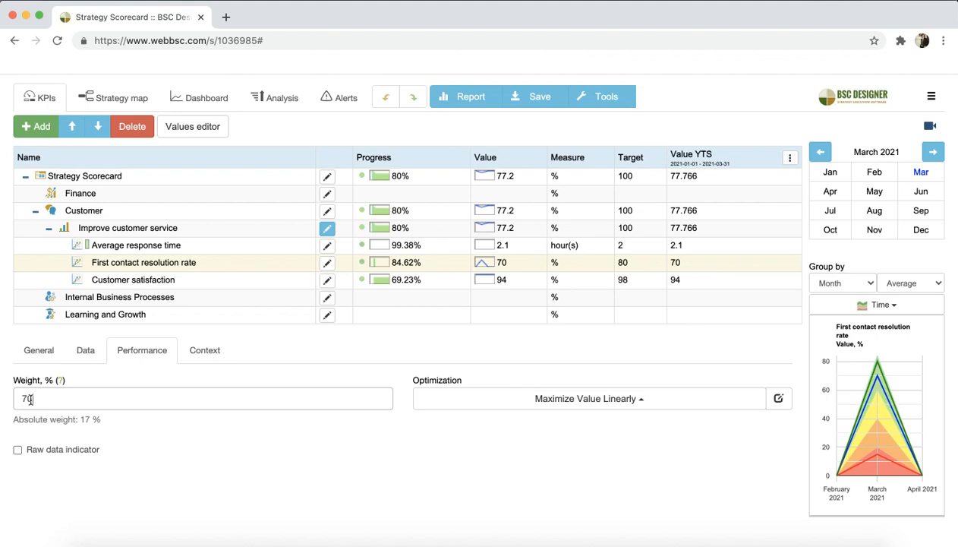
click(226, 279)
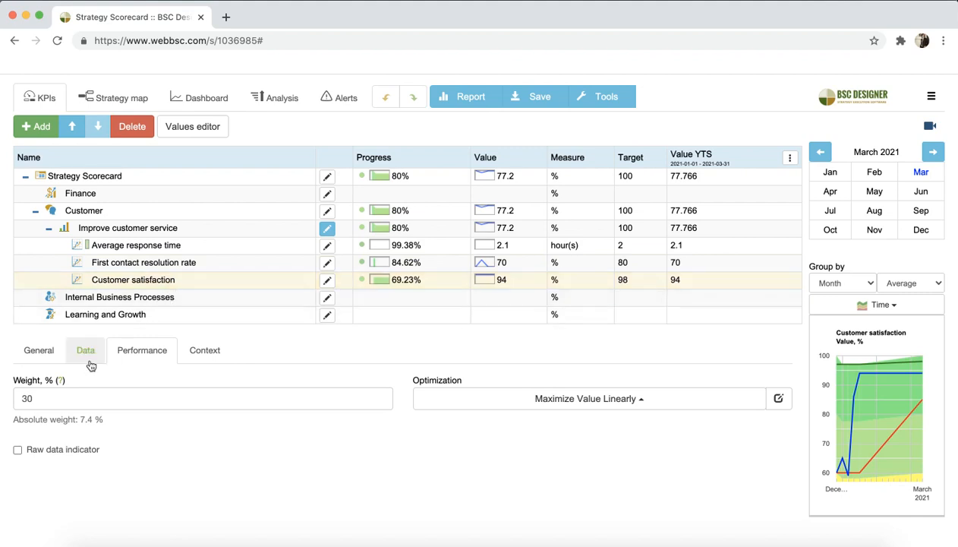
drag(67, 398, 16, 398)
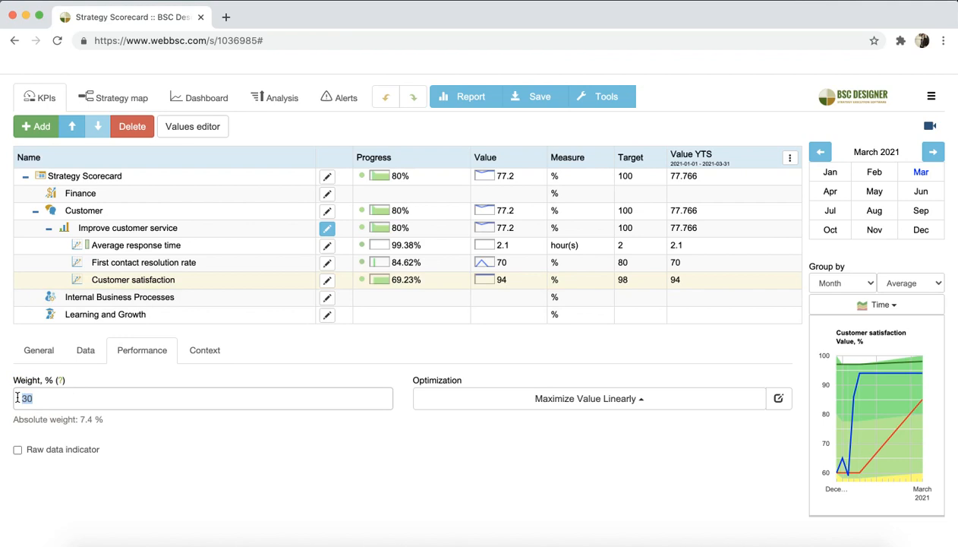
drag(104, 419, 79, 419)
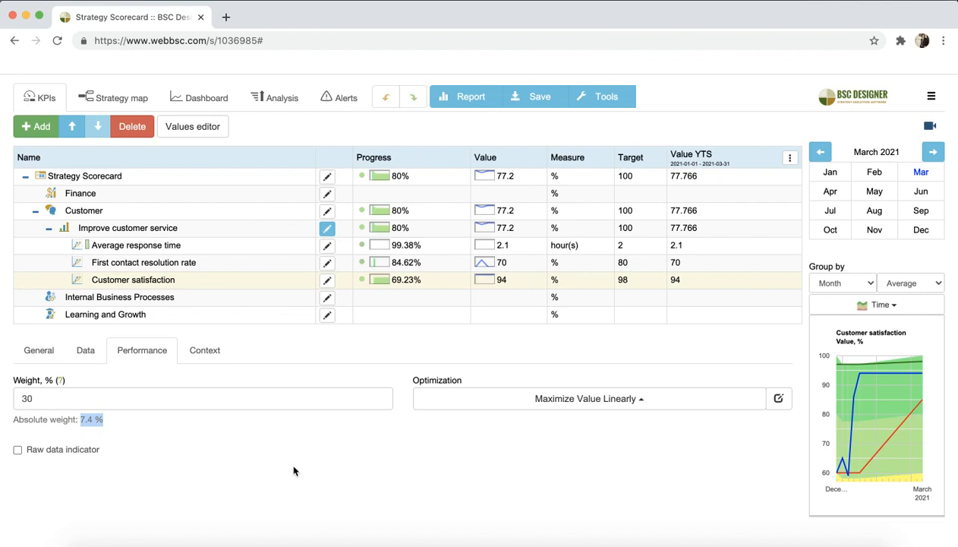
click(60, 393)
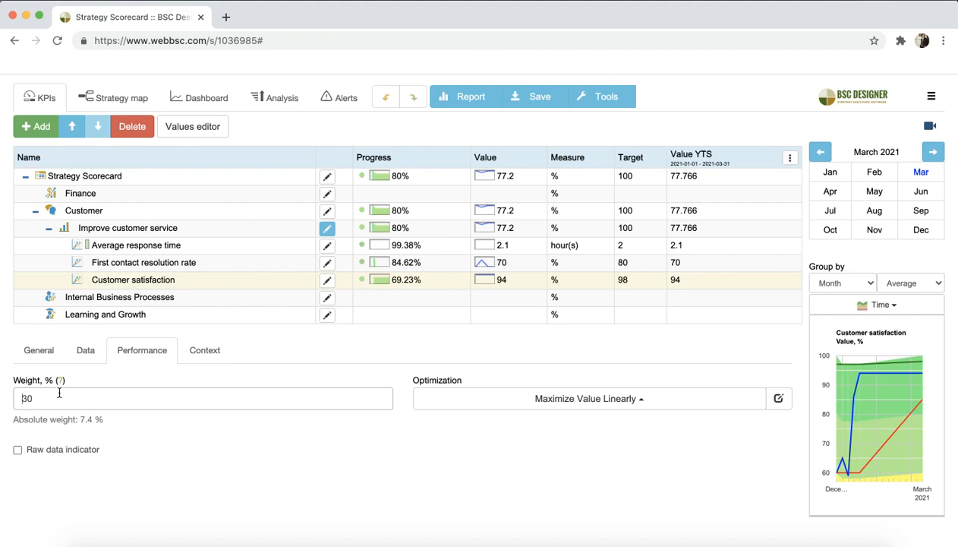
Compare the absolute weights of both lagging indicators, the Improve customer service goal and the Customer perspective
click(137, 268)
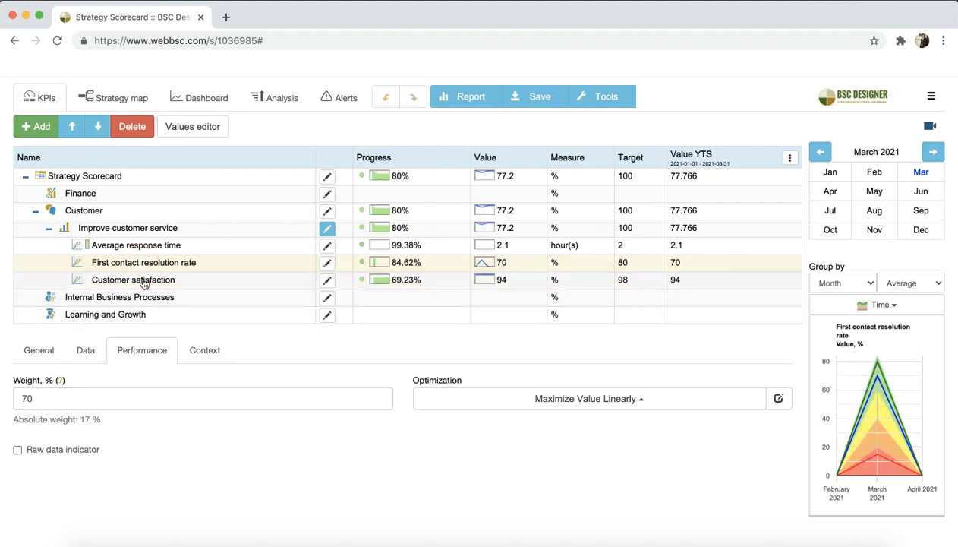
click(142, 280)
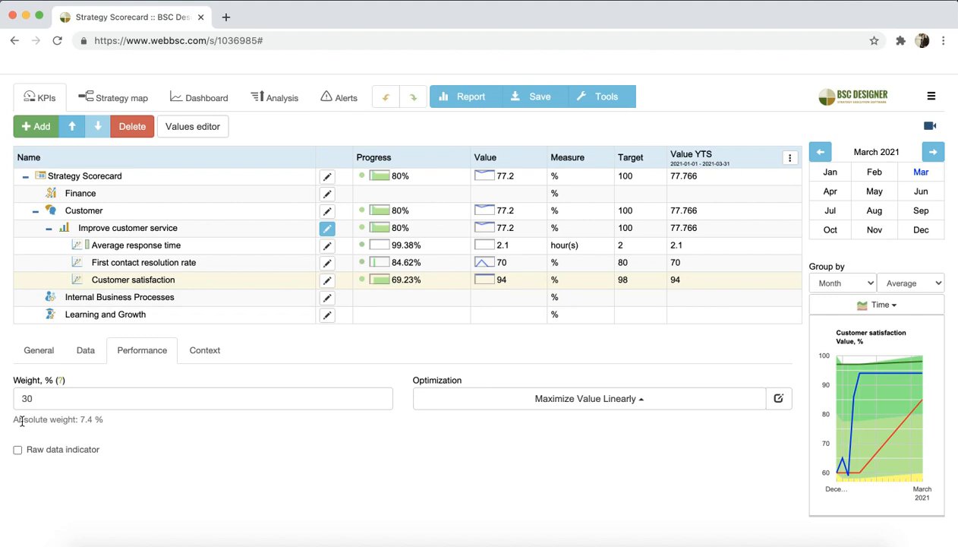
click(145, 231)
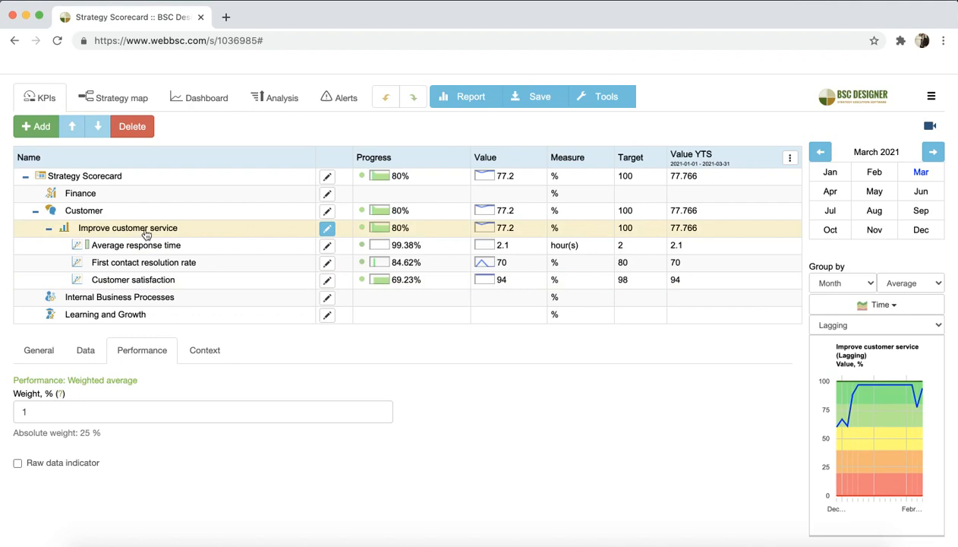
click(124, 212)
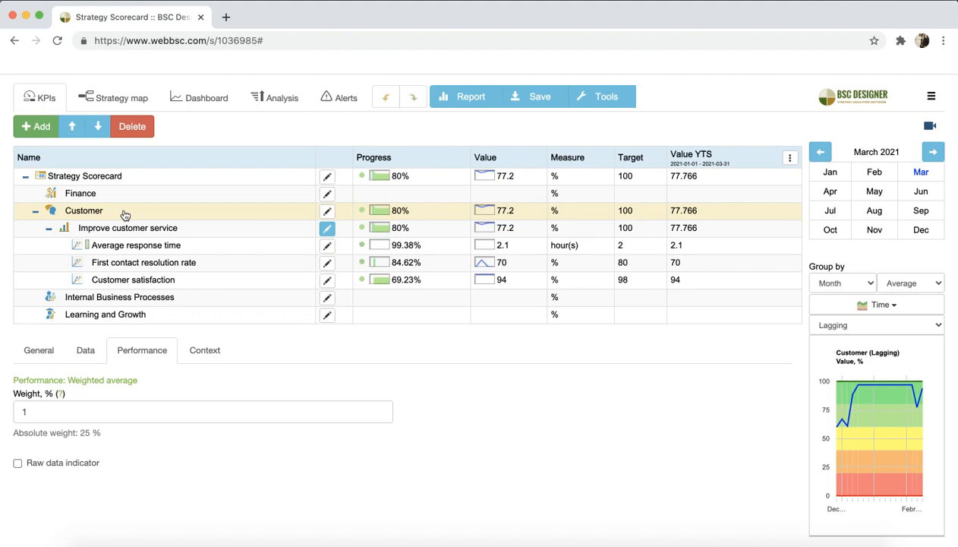
Display the Weight chart for the Improve customer service goal
click(130, 228)
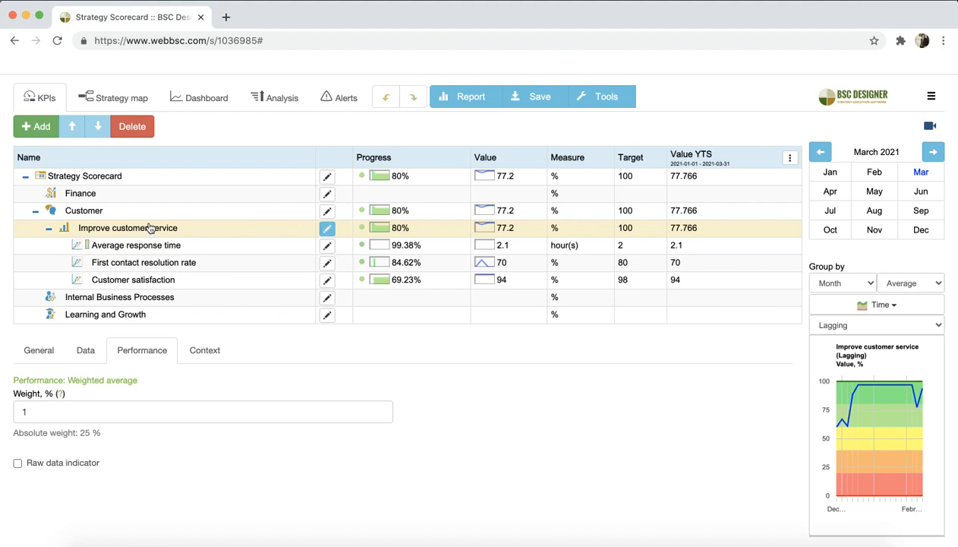
click(879, 306)
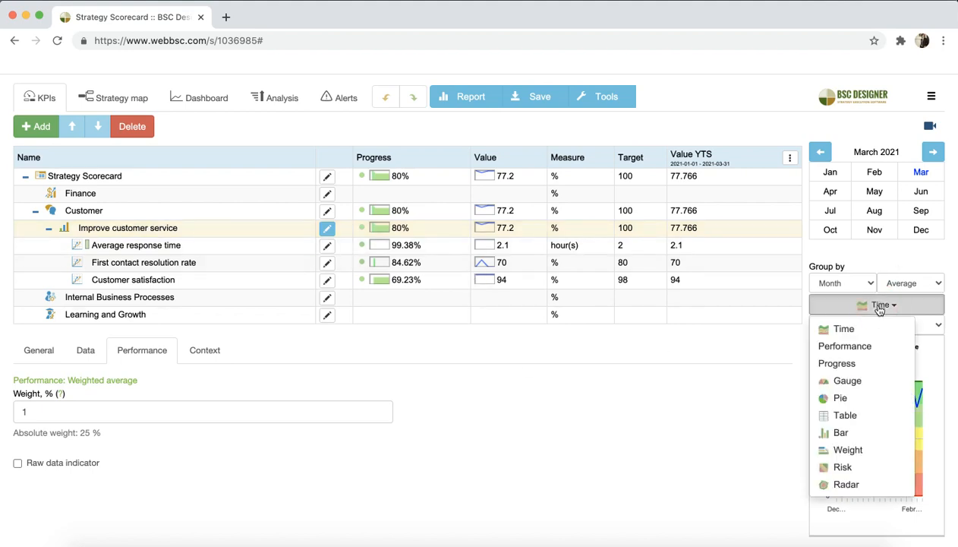
click(858, 450)
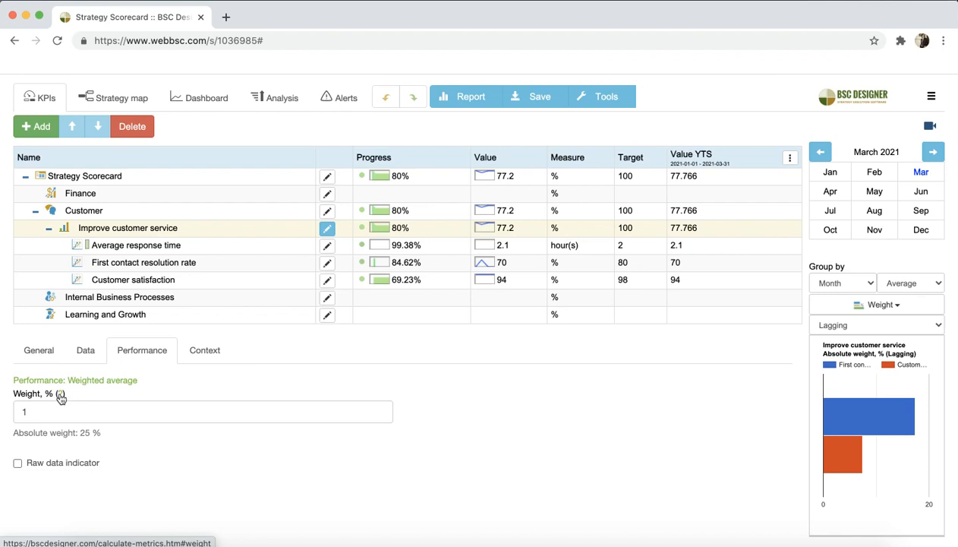
Analyze the scorecard's indicators by Absolute weight, toggling the sort order of the Absolute weight column
click(290, 108)
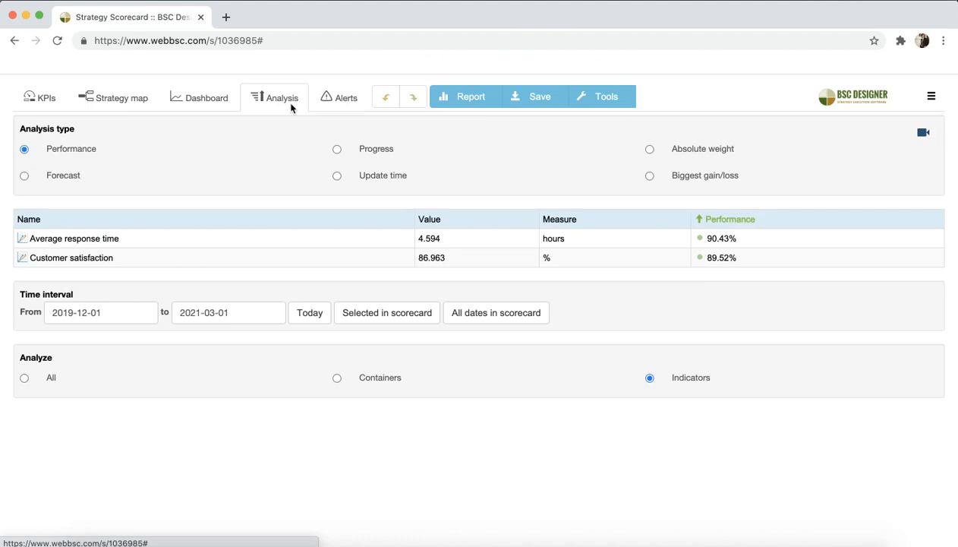
click(681, 154)
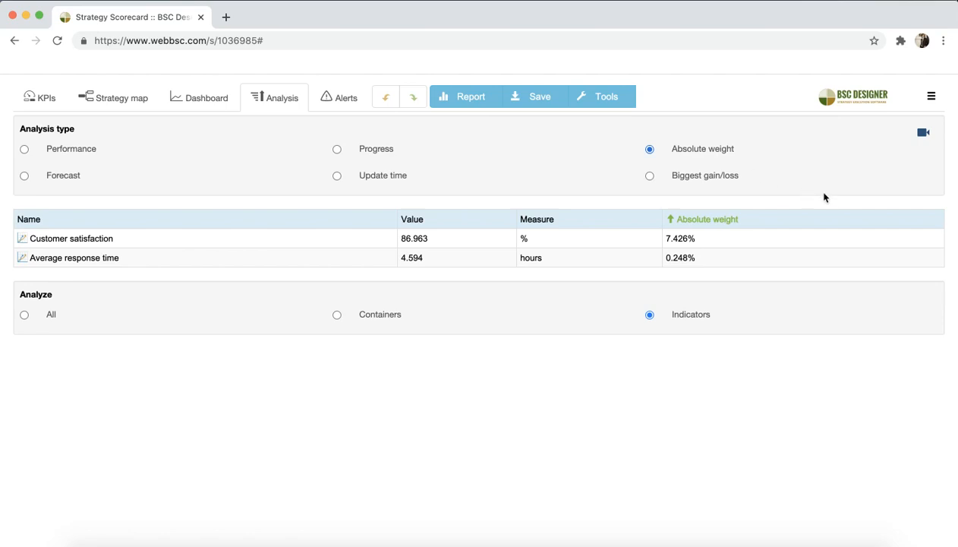
click(699, 220)
click(700, 221)
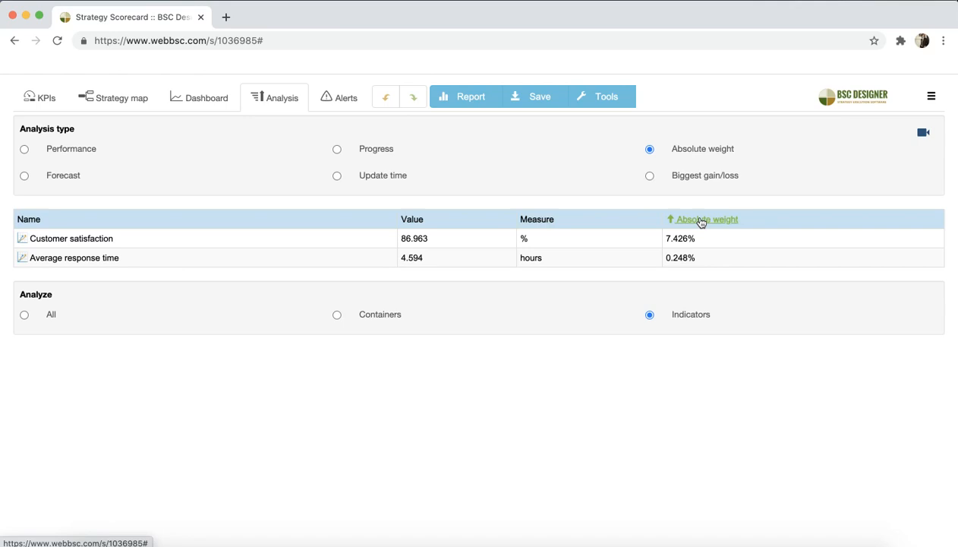
View the available report profiles, then close the report settings without generating one and return to the KPI list
click(481, 101)
click(350, 206)
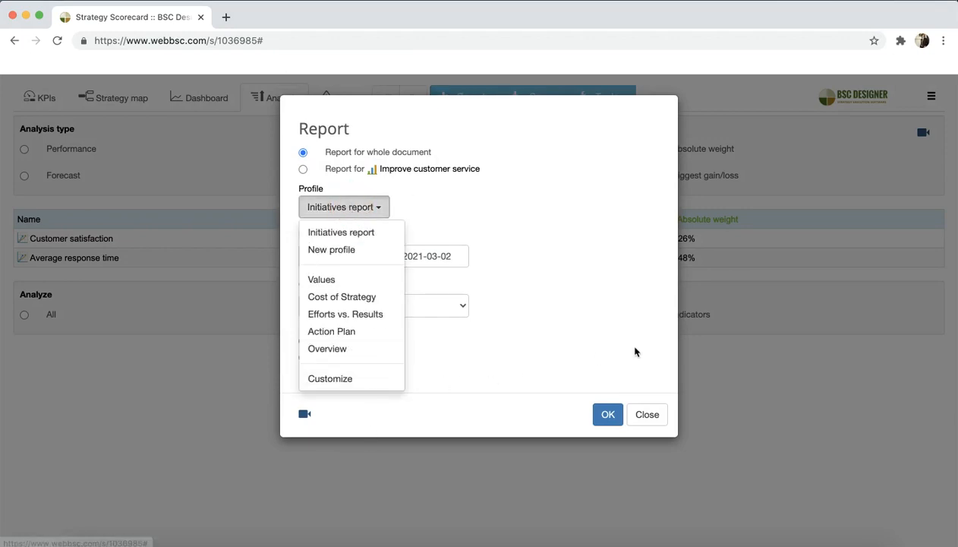
click(640, 413)
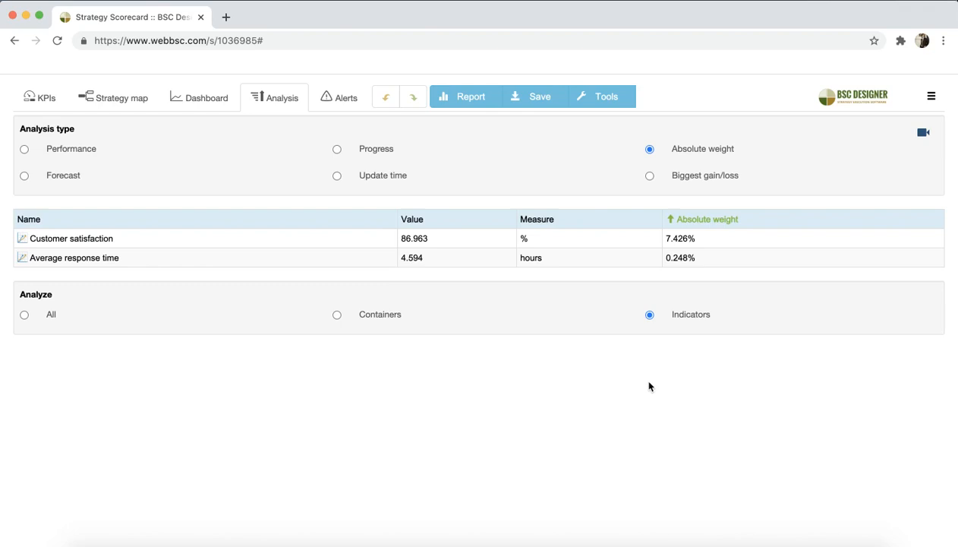
click(36, 98)
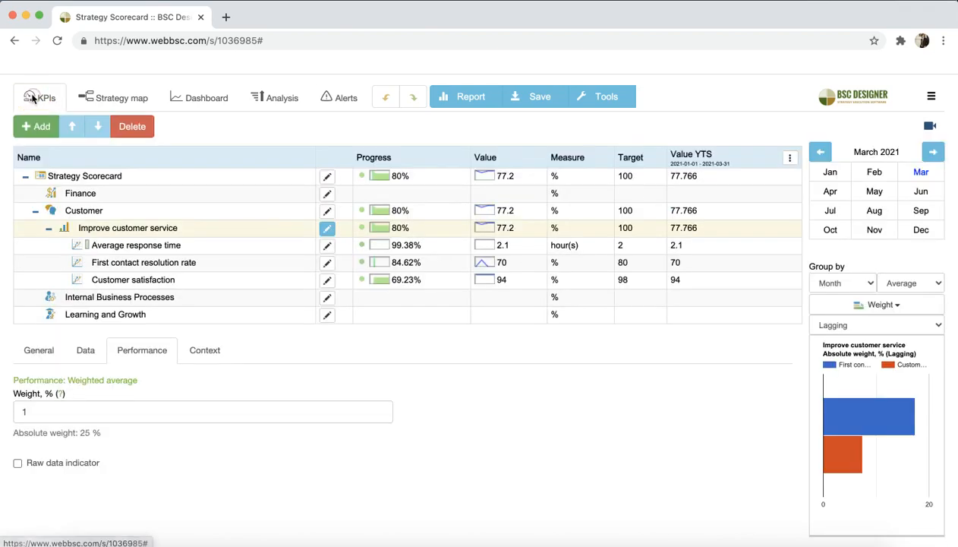